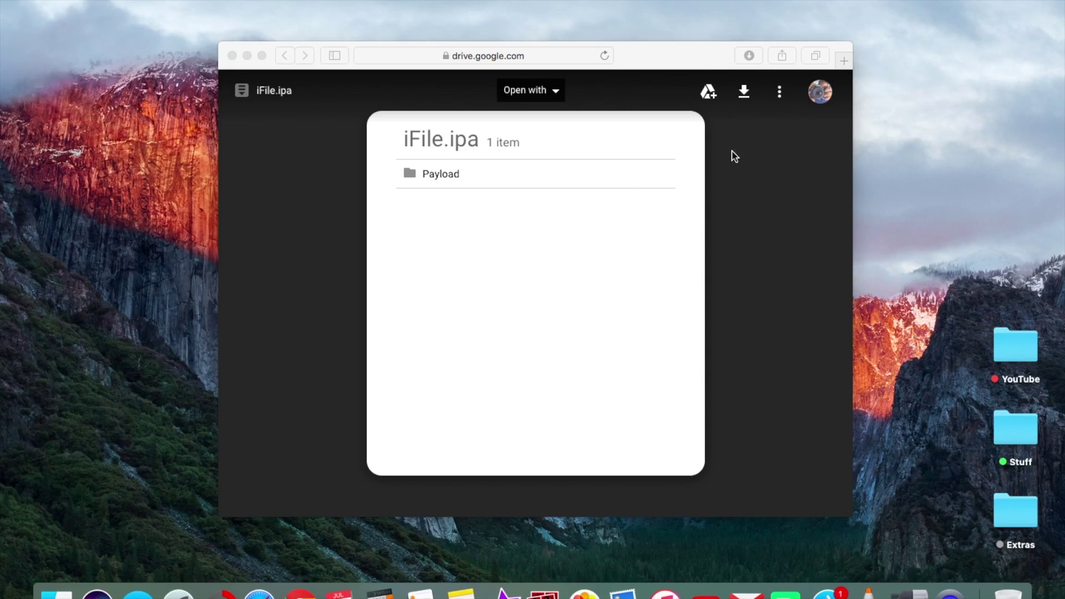
# Step: Confirm iFile.ipa finished downloading from Google Drive, then minimize Safari to reveal the desktop
pyautogui.click(569, 176)
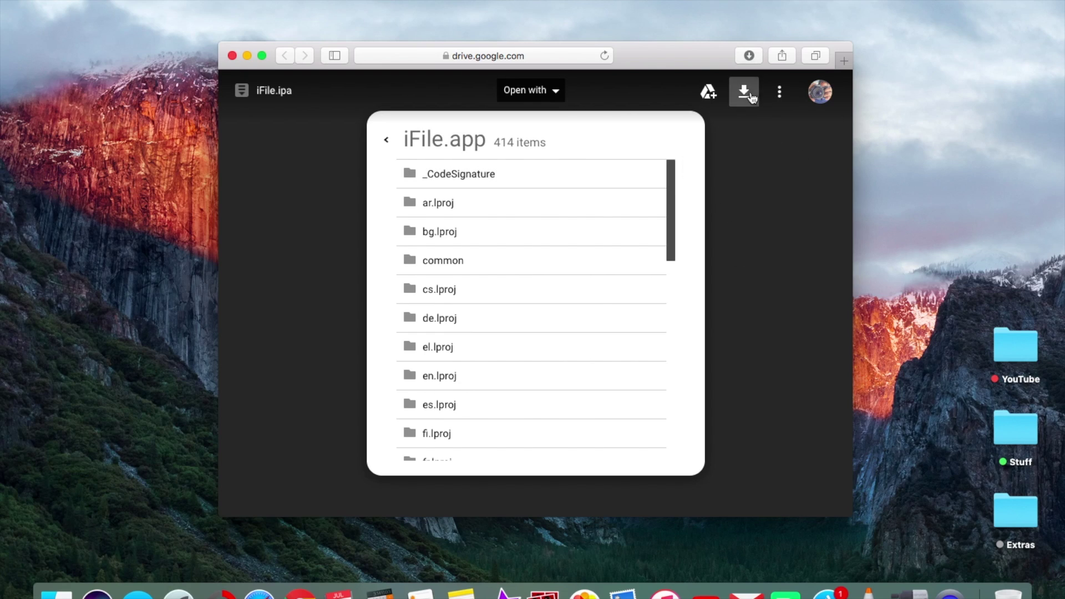
pyautogui.click(750, 56)
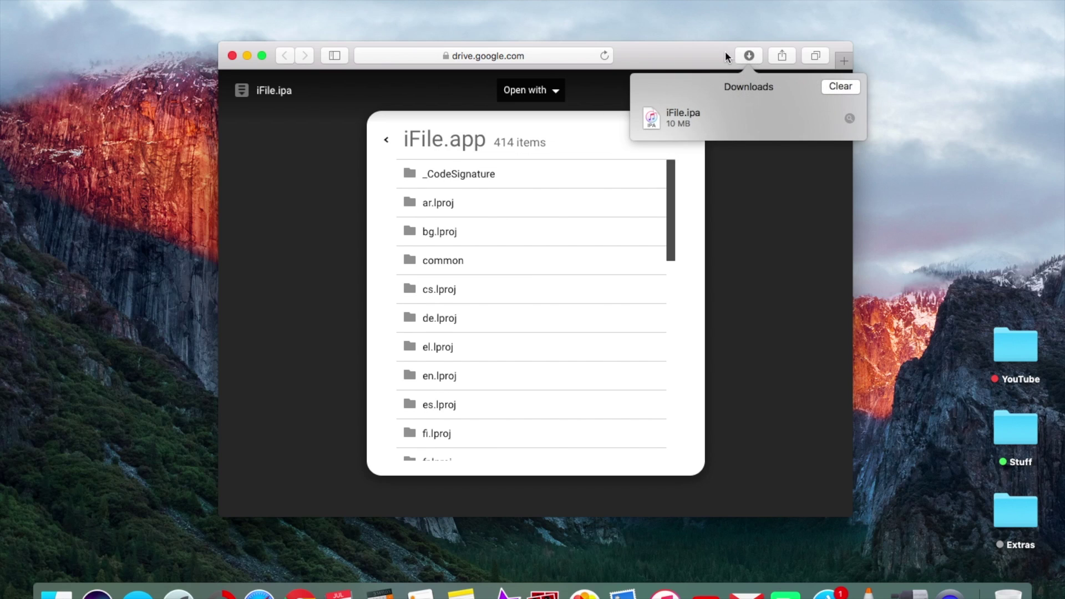
pyautogui.press('super+m')
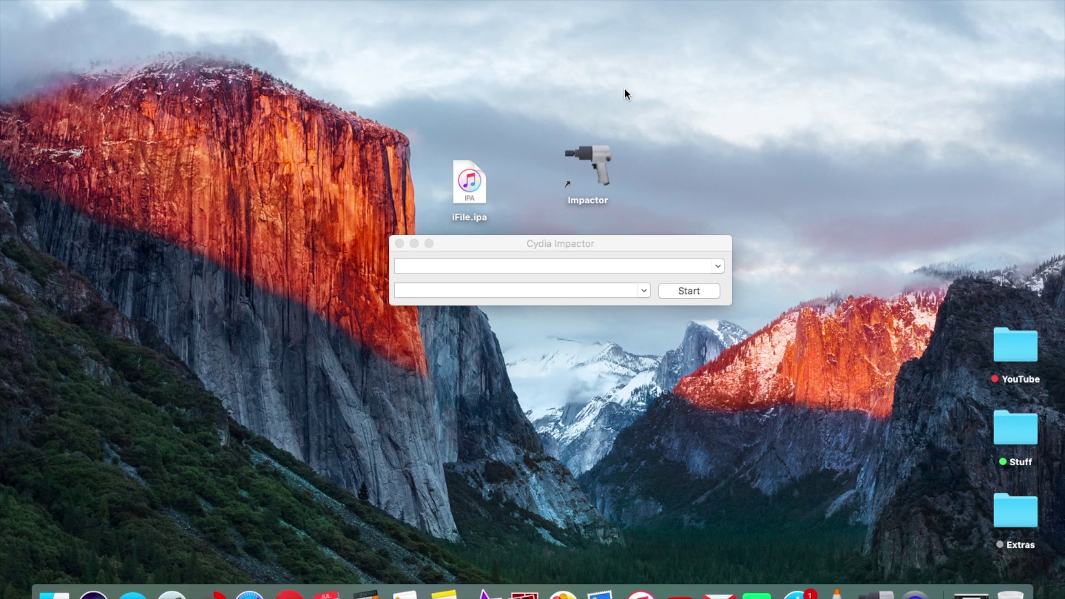
# Step: Reposition the Cydia Impactor window and bring the iTunes update prompt forward
pyautogui.moveTo(609, 238)
pyautogui.mouseDown()
pyautogui.moveTo(504, 360)
pyautogui.moveTo(600, 263)
pyautogui.mouseUp()
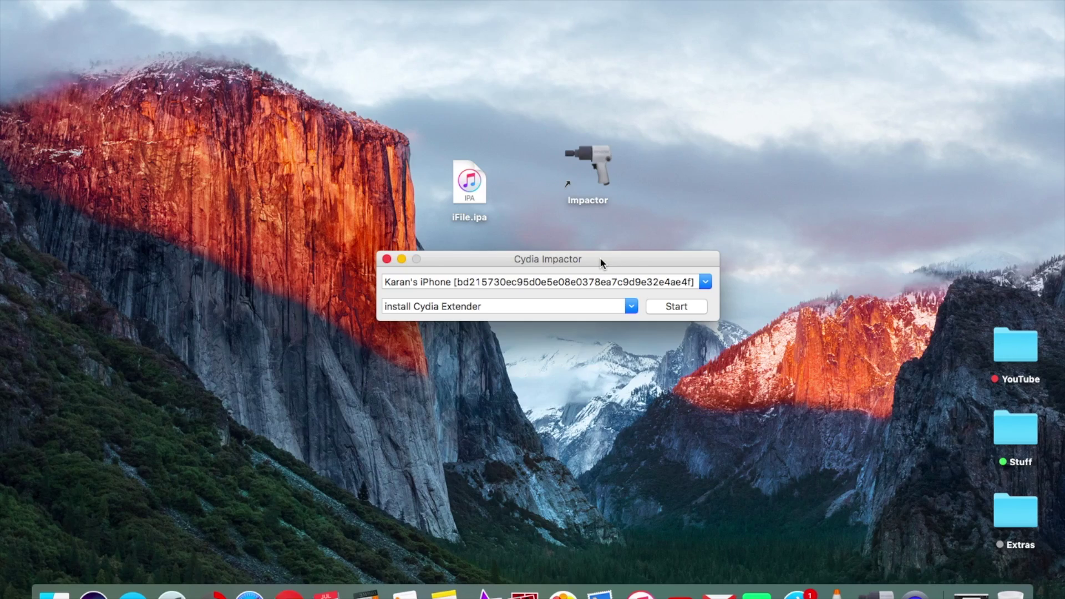
pyautogui.moveTo(586, 256); pyautogui.dragTo(564, 238)
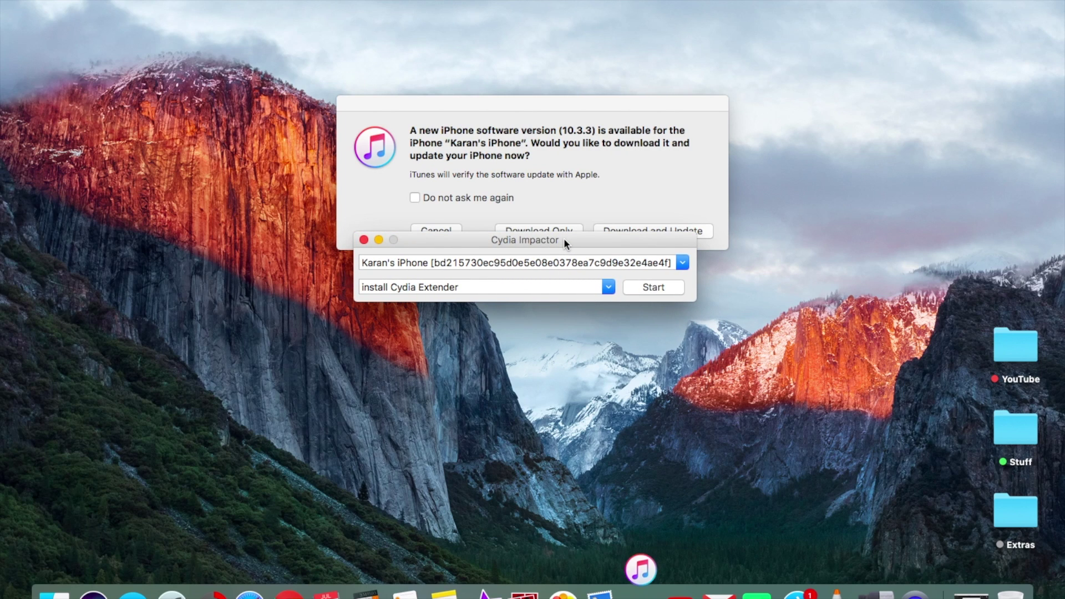
pyautogui.click(447, 218)
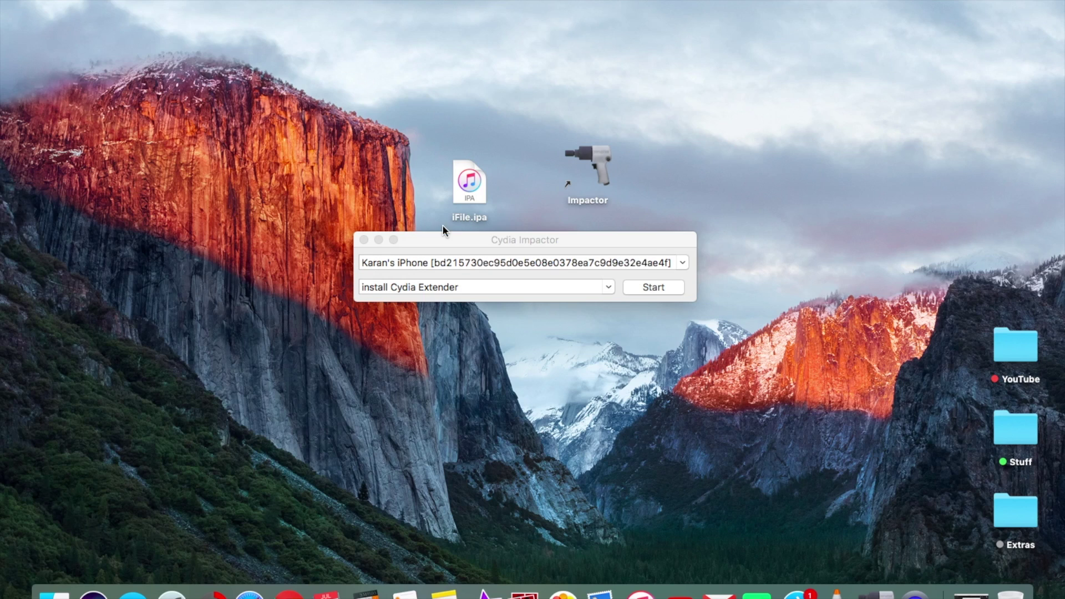
# Step: Drop iFile.ipa onto Cydia Impactor and submit the Apple ID password
pyautogui.moveTo(475, 194)
pyautogui.mouseDown()
pyautogui.moveTo(500, 260)
pyautogui.moveTo(490, 267)
pyautogui.mouseUp()
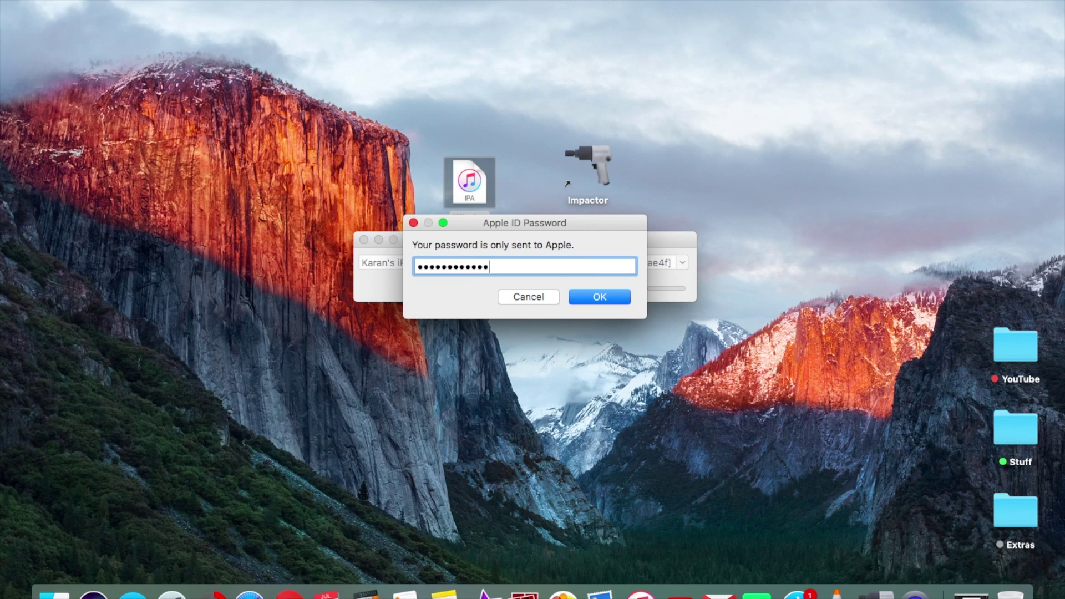
pyautogui.press('Return')
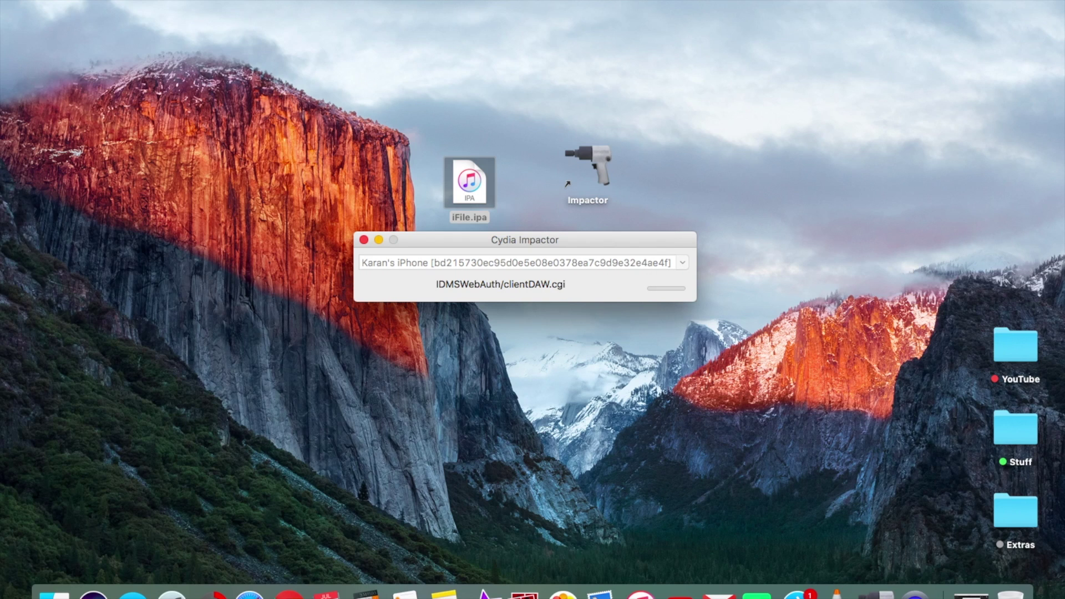